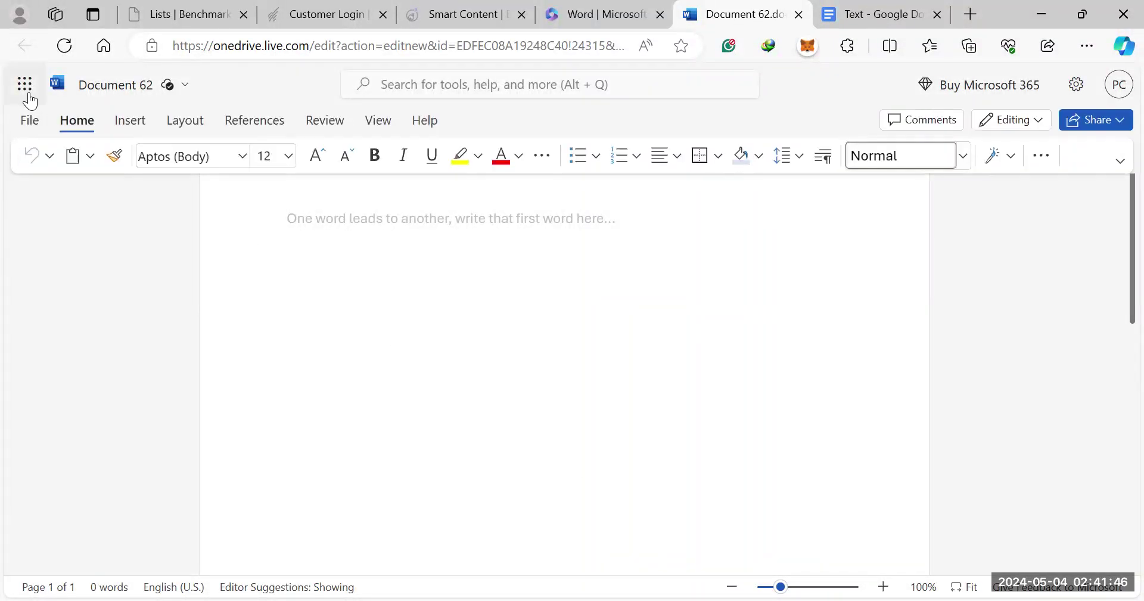
Launch the ClauseBuddy add-in from the available add-ins and widen its task pane.
click(30, 102)
click(702, 352)
click(38, 123)
click(69, 250)
click(232, 233)
drag(848, 377, 693, 378)
scroll(1116, 305, down, 1)
scroll(1116, 334, down, 3)
scroll(1115, 346, up, 2)
scroll(1117, 364, down, 2)
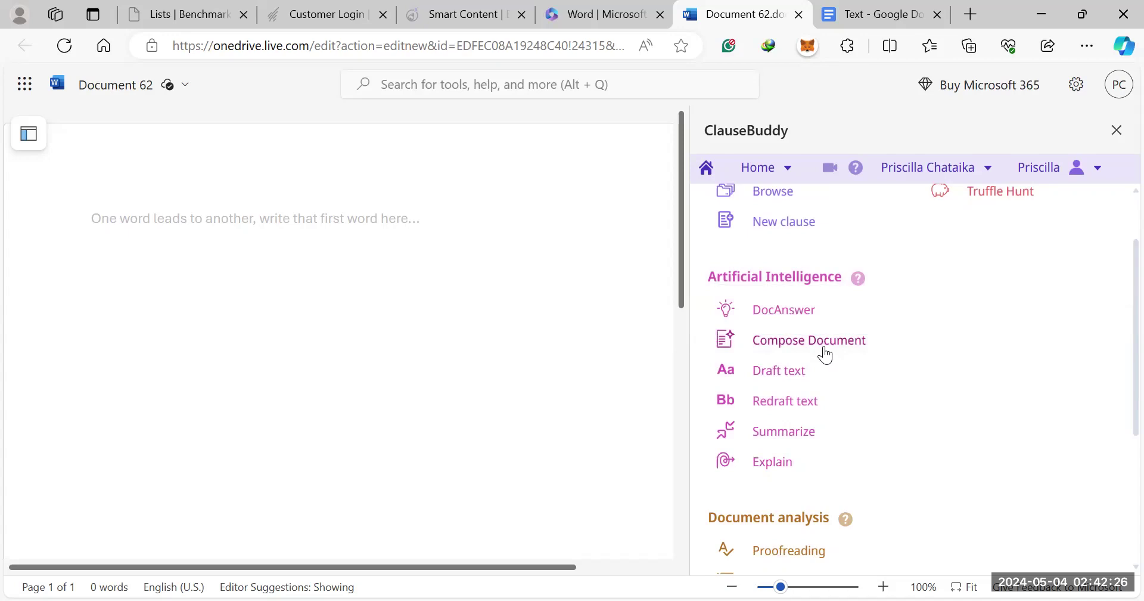
scroll(1117, 355, up, 2)
scroll(1118, 352, down, 3)
Choose ClauseBuddy's Compose Document tool to list example agreement types.
click(831, 239)
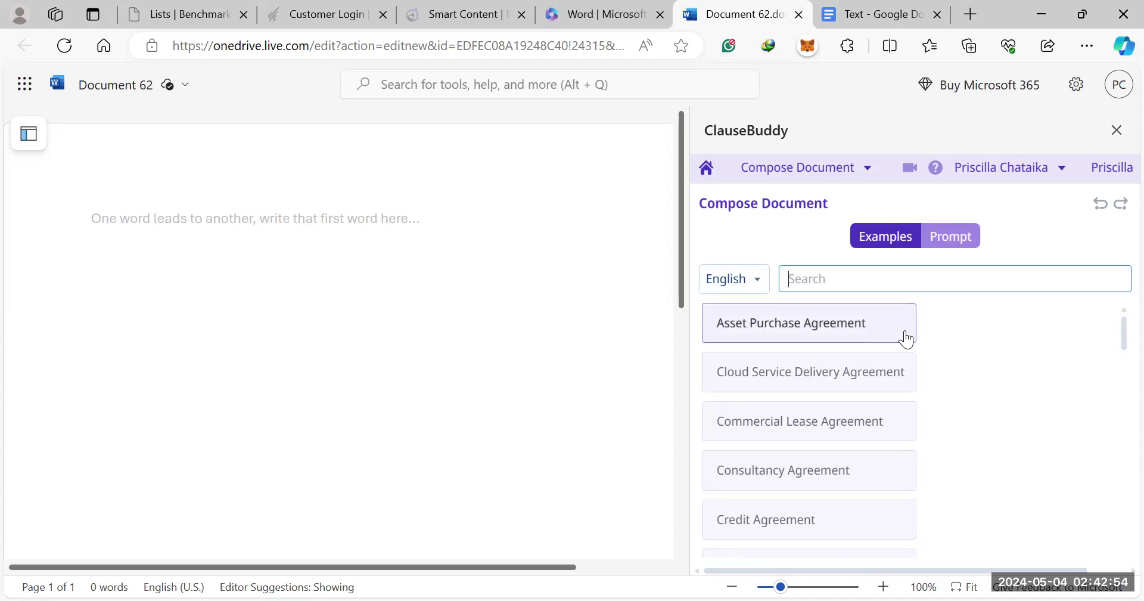
Switch Compose Document to the Prompt tab for a custom drafting prompt.
click(960, 244)
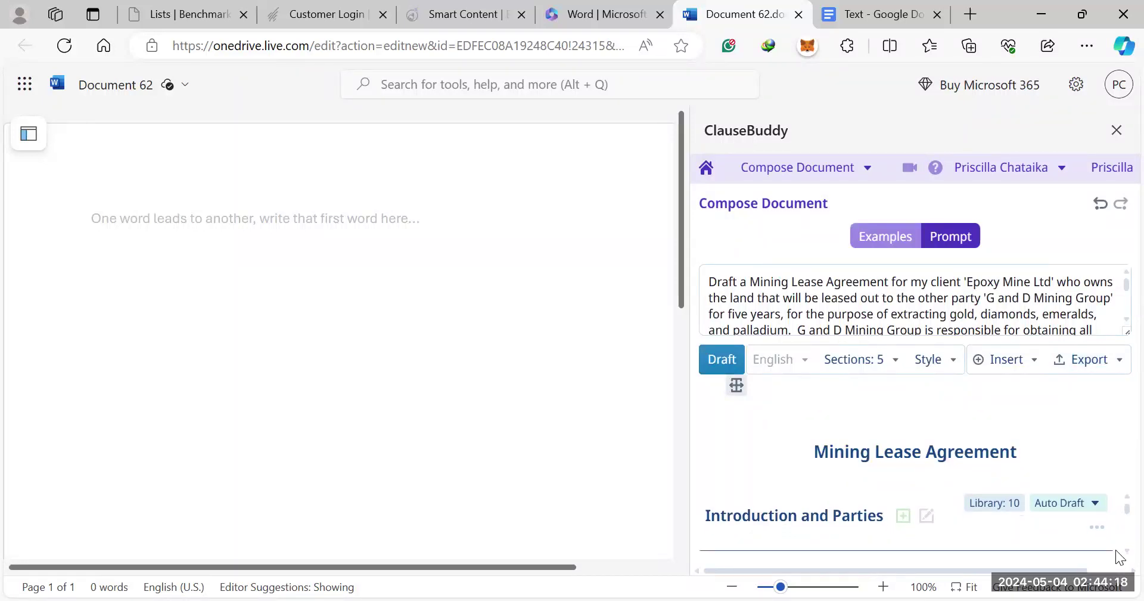
scroll(1117, 551, down, 1)
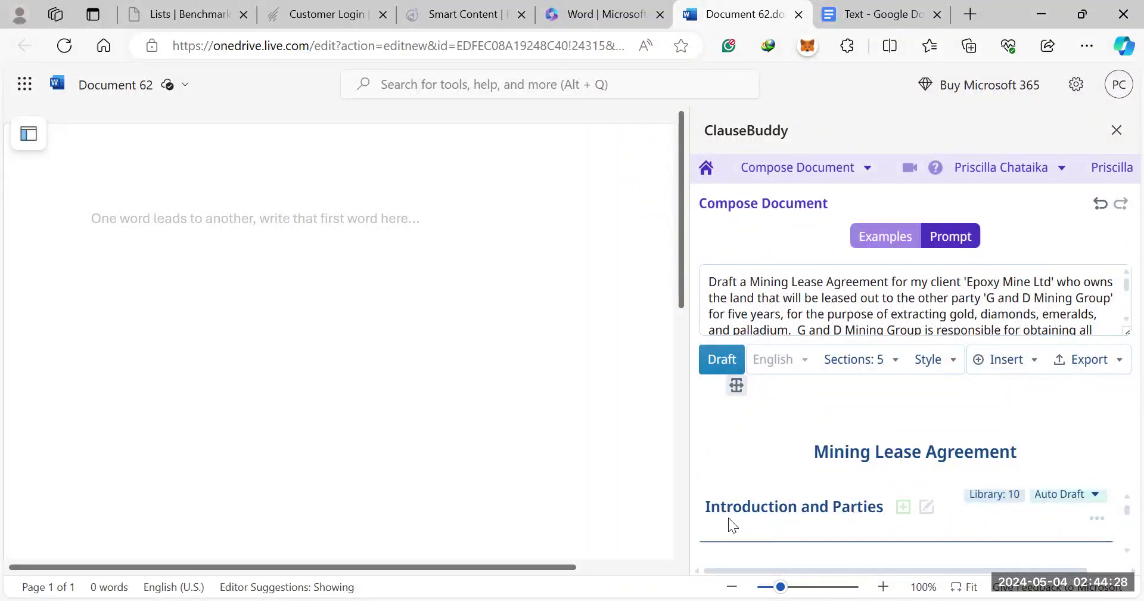
click(978, 504)
scroll(1116, 352, down, 2)
scroll(1115, 352, up, 3)
click(940, 347)
scroll(1116, 548, down, 2)
click(974, 547)
click(941, 341)
scroll(1115, 548, down, 5)
Check library clauses and Auto Draft instructions, then request clause suggestions after Financial and Payment Terms.
click(967, 540)
click(1047, 540)
click(1048, 542)
click(938, 517)
click(879, 484)
Add Initial Payment and Schedule as a new section of the lease draft.
click(893, 377)
scroll(1116, 547, down, 2)
scroll(1116, 547, down, 1)
scroll(1117, 495, down, 2)
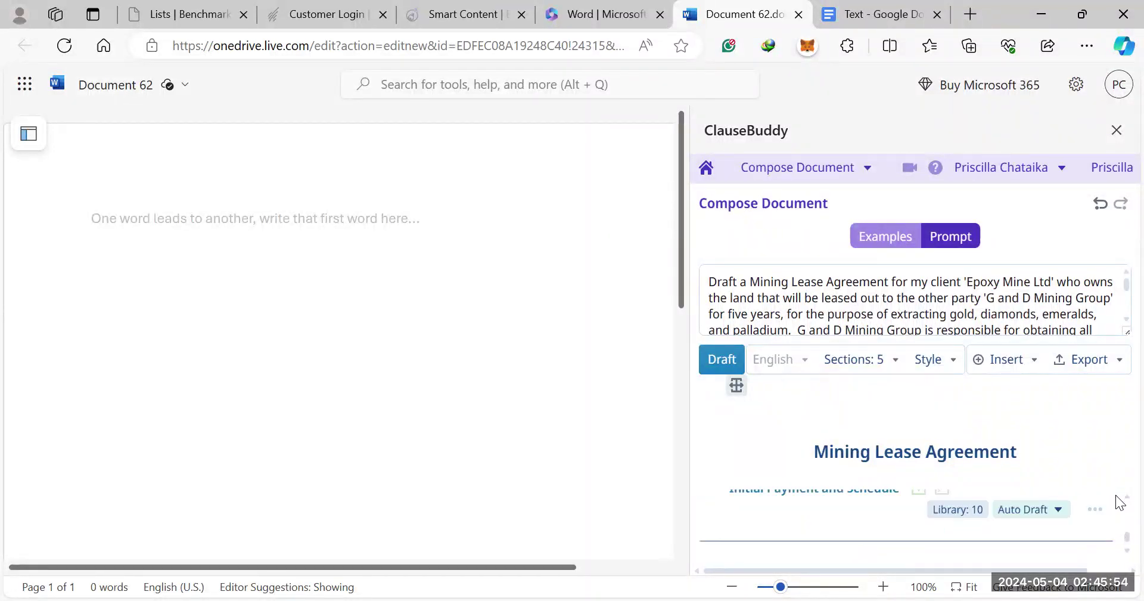
scroll(1116, 494, up, 1)
scroll(1116, 550, down, 1)
Review the library clauses for initial payment and the Obligations and Rights section options.
click(945, 547)
click(941, 352)
scroll(1116, 551, down, 8)
click(1098, 540)
click(902, 535)
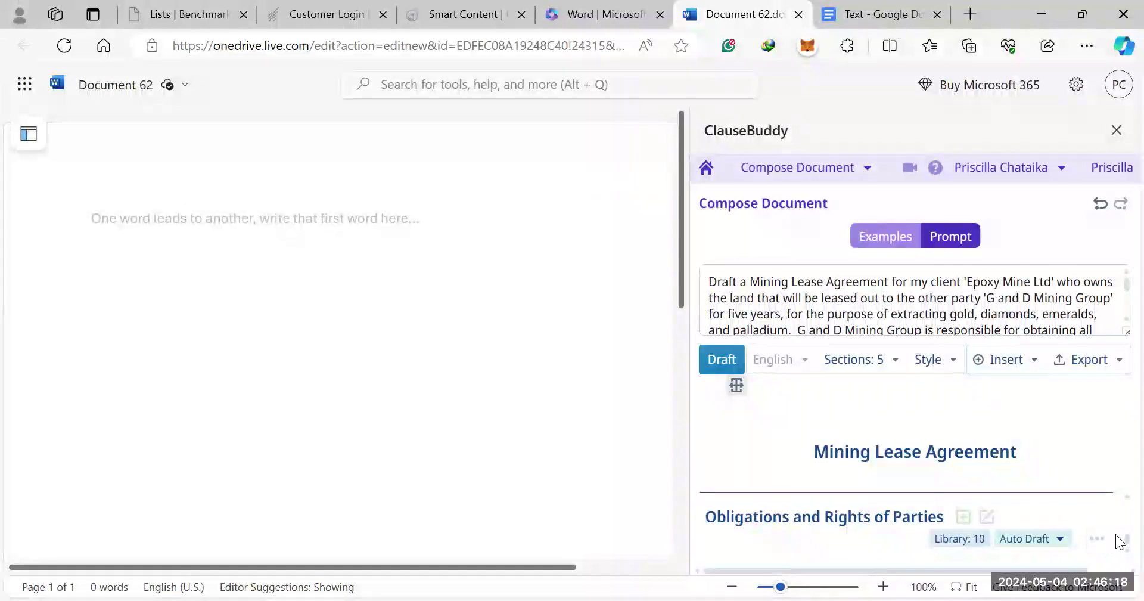
scroll(1117, 504, down, 5)
scroll(1115, 501, up, 3)
Bring up the export settings for the Mining Lease Agreement draft.
click(1095, 556)
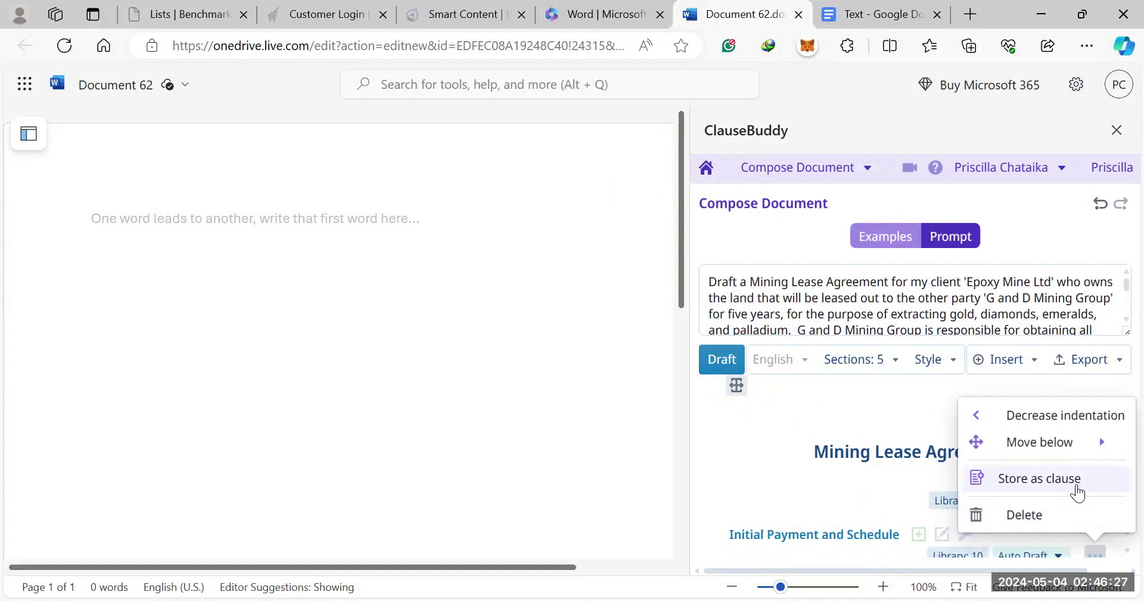
click(896, 499)
click(1085, 364)
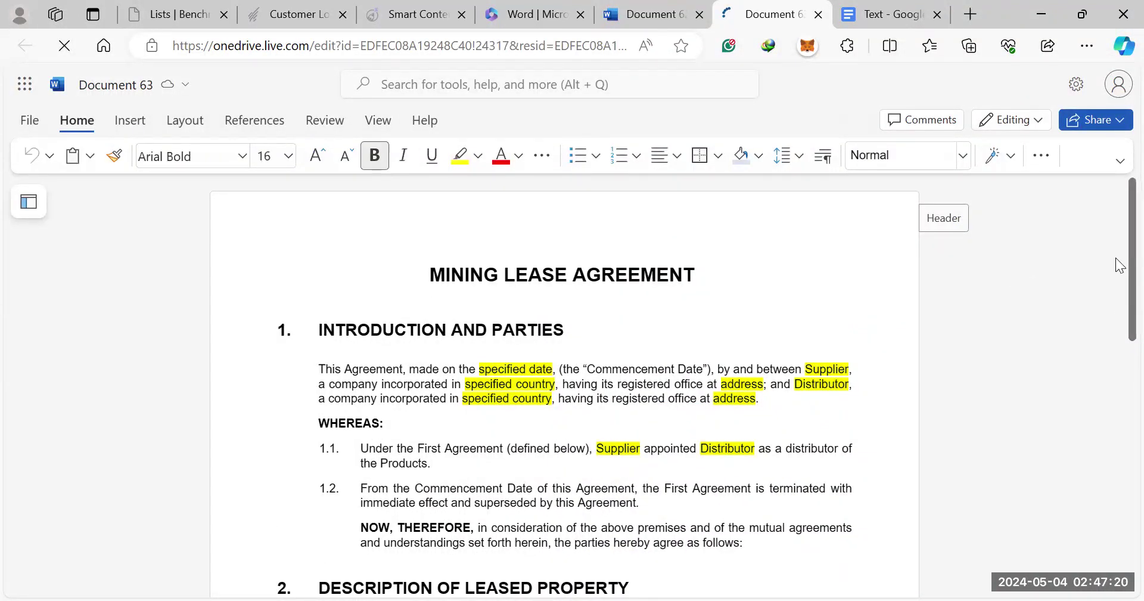
Return to blank Document 62 and show ClauseBuddy's home list of tools.
mouse_move(1120, 182)
scroll(1120, 238, down, 8)
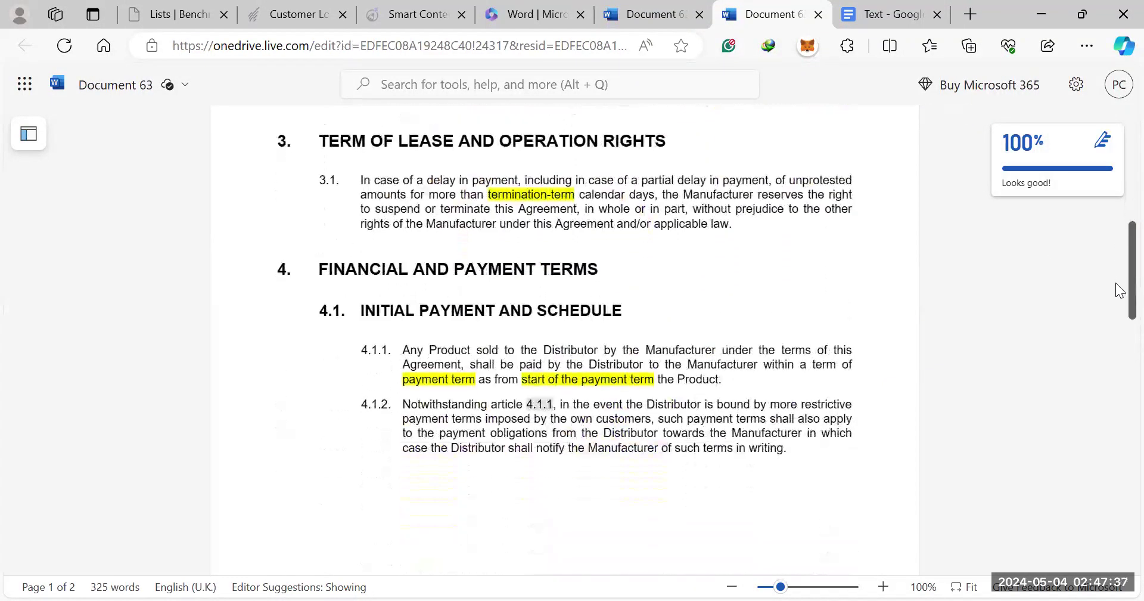
click(650, 15)
click(707, 170)
scroll(1116, 322, down, 5)
Draft a Consultancy Agreement from Compose Document's list of example agreements.
scroll(1116, 396, up, 5)
click(795, 424)
click(882, 239)
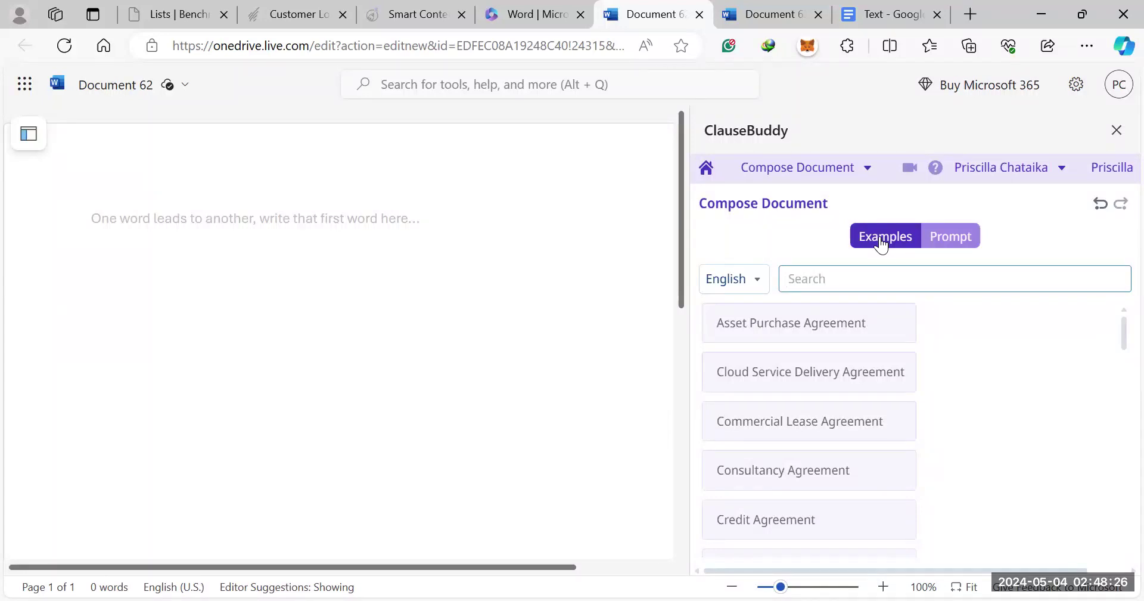
click(774, 486)
scroll(1115, 549, down, 1)
scroll(1115, 496, up, 2)
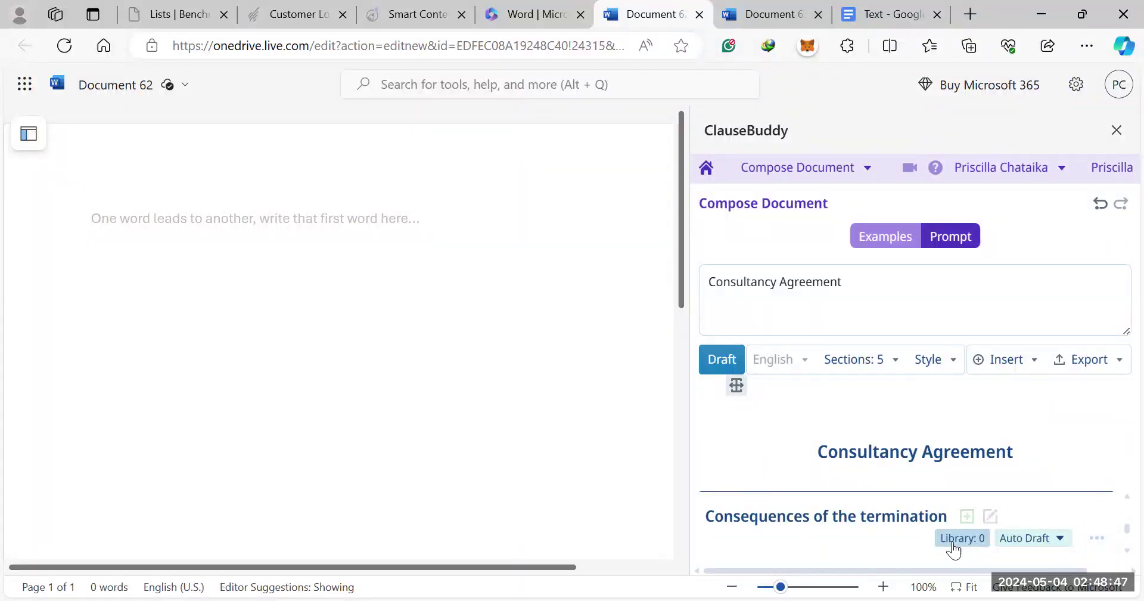
Inspect the termination section's drafting instructions and options without making changes.
click(1025, 543)
click(1025, 544)
click(1100, 544)
click(1099, 544)
scroll(1116, 551, down, 1)
Insert library clauses into Liability, Force majeure, Non-solicitation and Amendments (pricing clause).
click(960, 501)
click(938, 359)
scroll(1116, 551, down, 2)
click(941, 514)
click(940, 370)
scroll(1118, 553, down, 2)
click(953, 500)
click(939, 343)
scroll(1119, 558, down, 2)
click(953, 517)
click(942, 351)
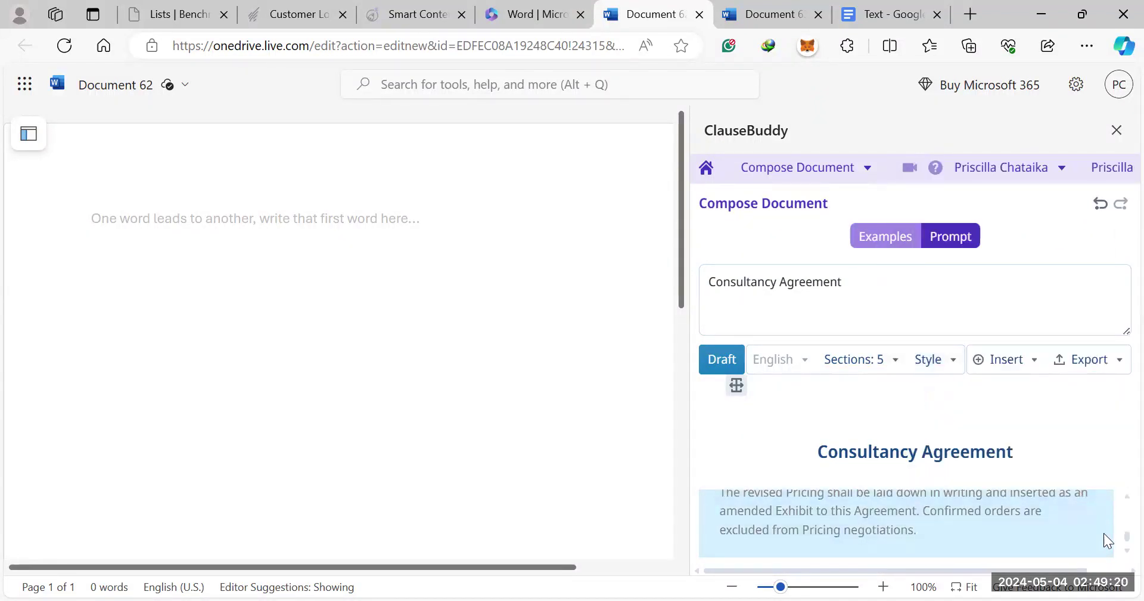
Insert library clauses for Notices and governing law, then export the draft to Word (docx).
scroll(1116, 548, down, 3)
scroll(1118, 502, up, 1)
scroll(1116, 549, down, 1)
click(957, 542)
click(941, 348)
scroll(1120, 558, down, 5)
click(967, 540)
click(937, 357)
click(1079, 370)
click(1016, 387)
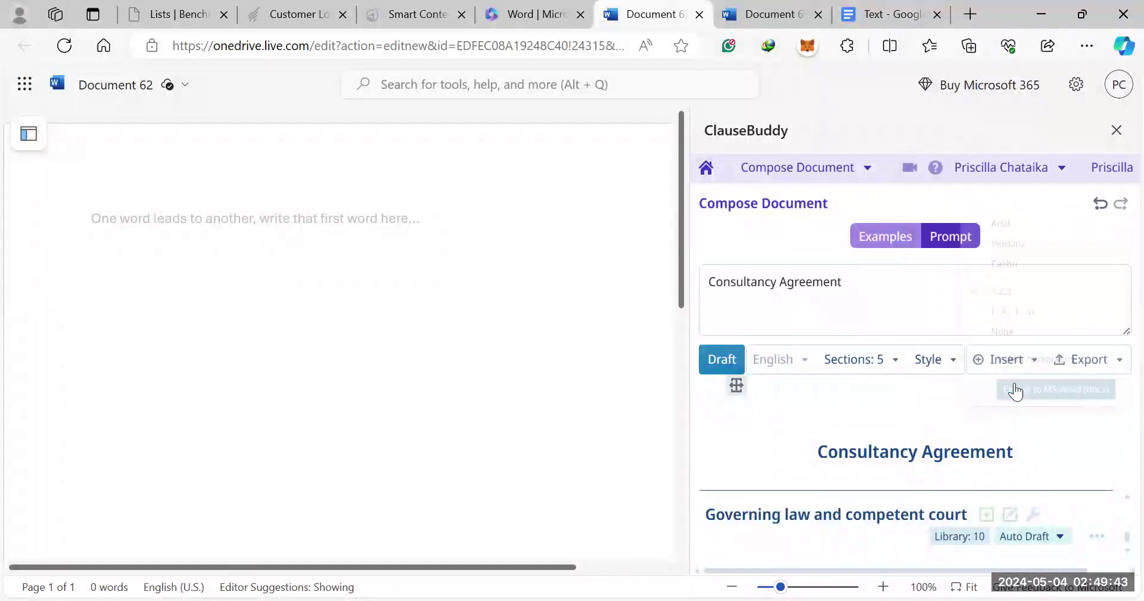
Export the agreement and allow the add-in to open a new window.
click(1088, 369)
click(705, 370)
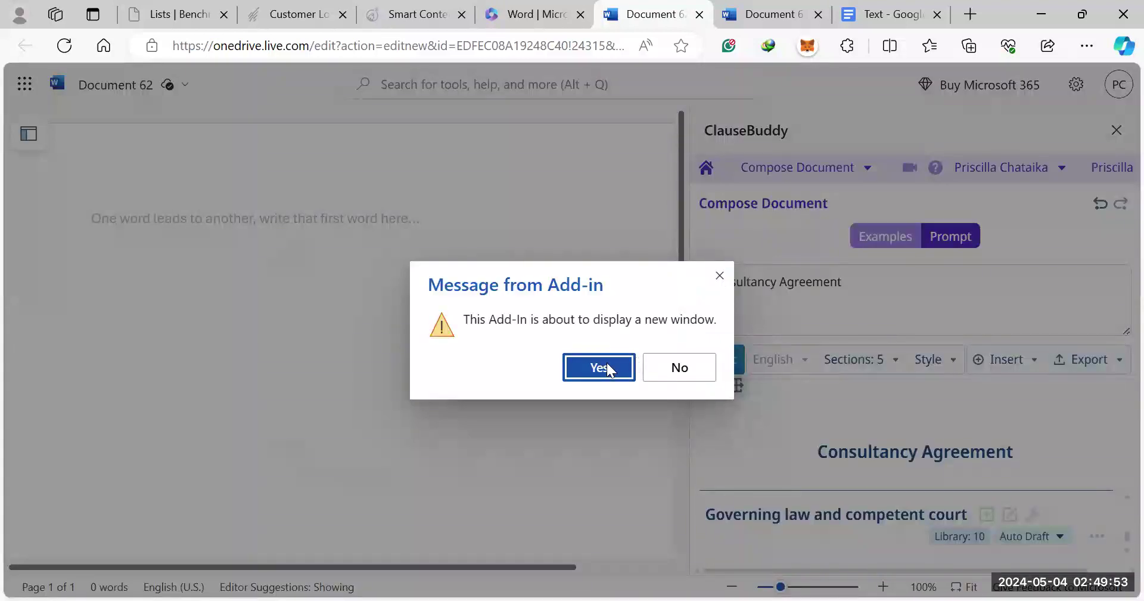